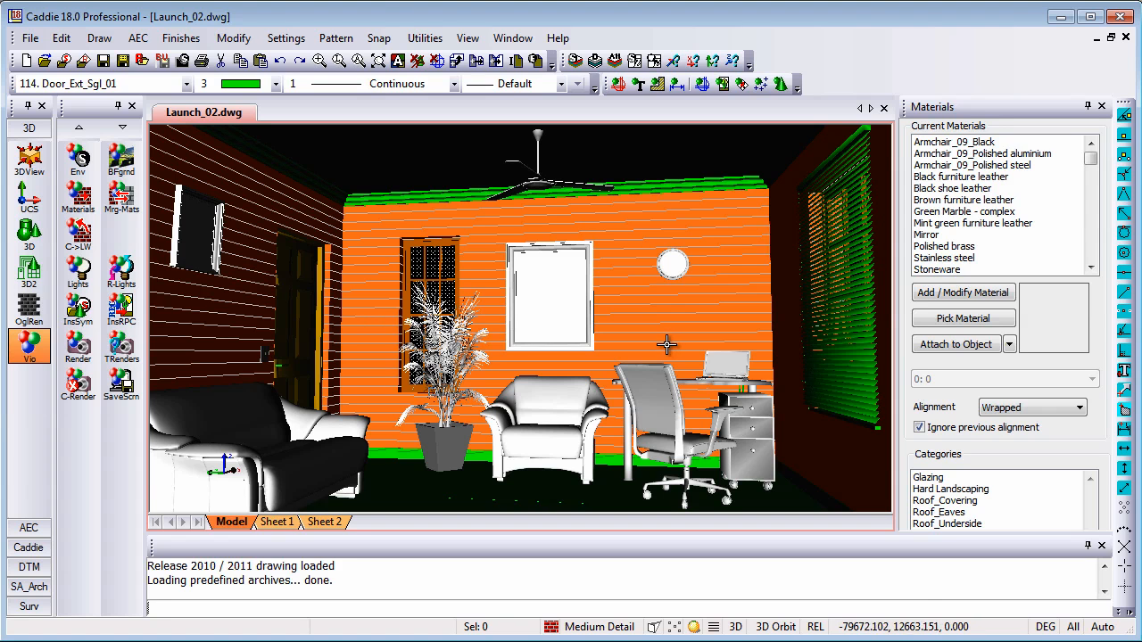
Start a new custom material named aaa and give it a custom orange base colour
click(963, 302)
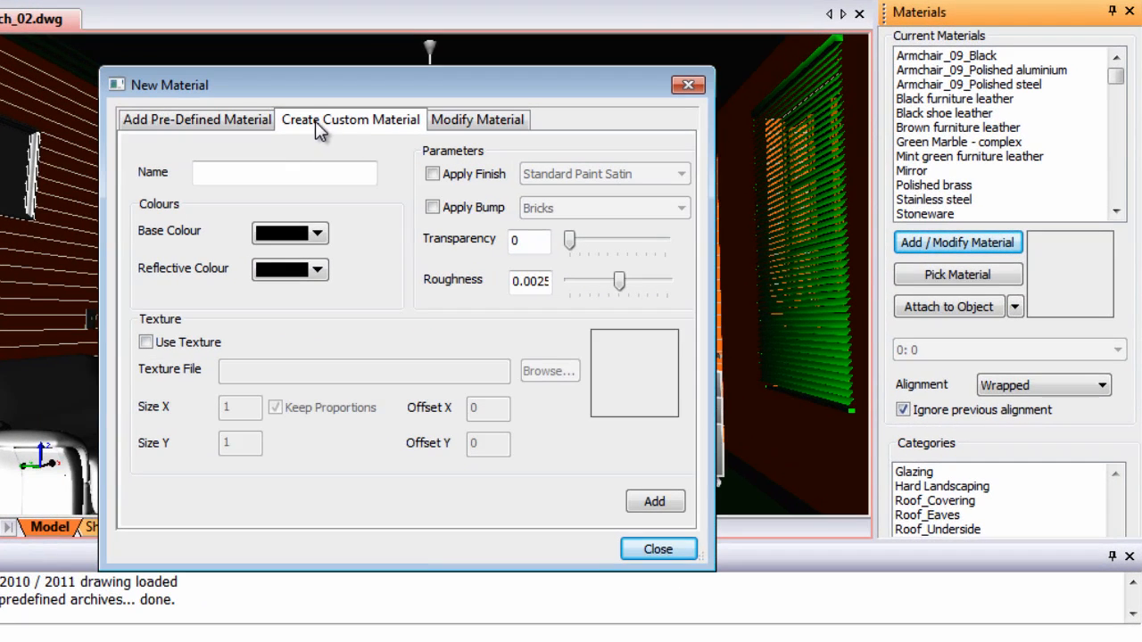
click(232, 173)
text(aaa)
click(318, 234)
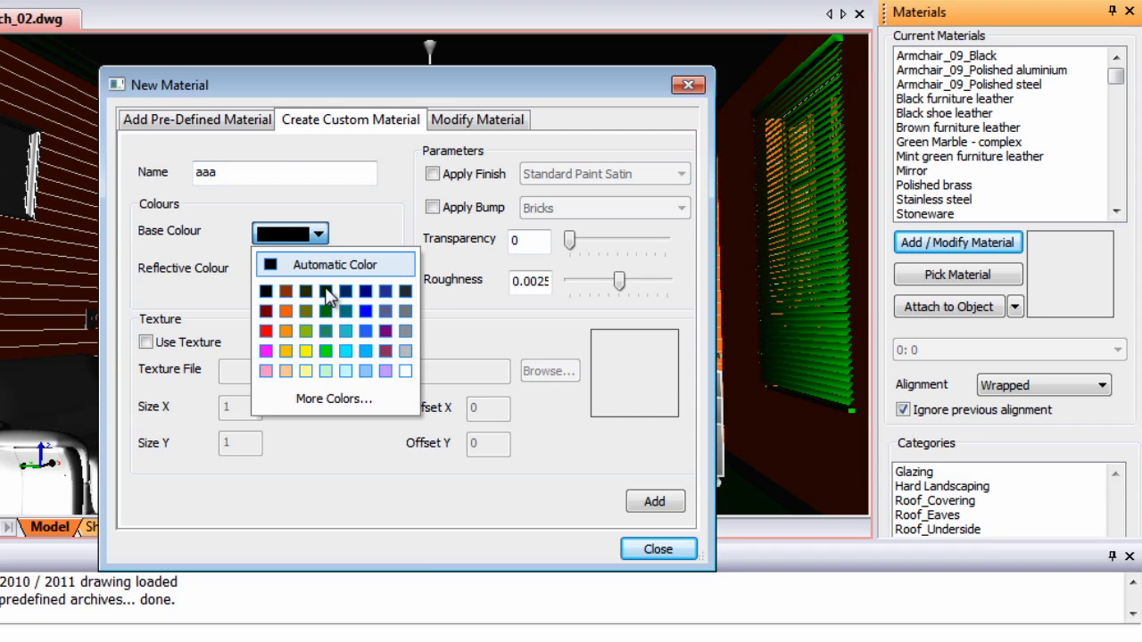
click(313, 398)
click(316, 168)
drag(264, 235, 248, 206)
click(526, 189)
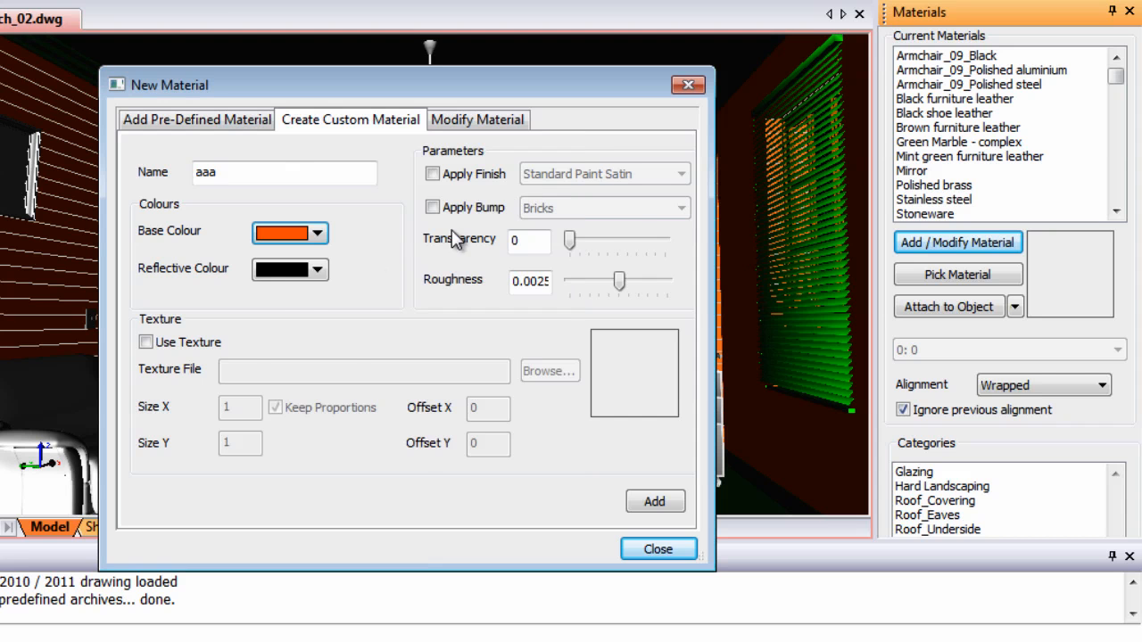
Give material aaa a yellow reflective colour and the Standard Paint Satin finish, and add it to the current materials
click(325, 278)
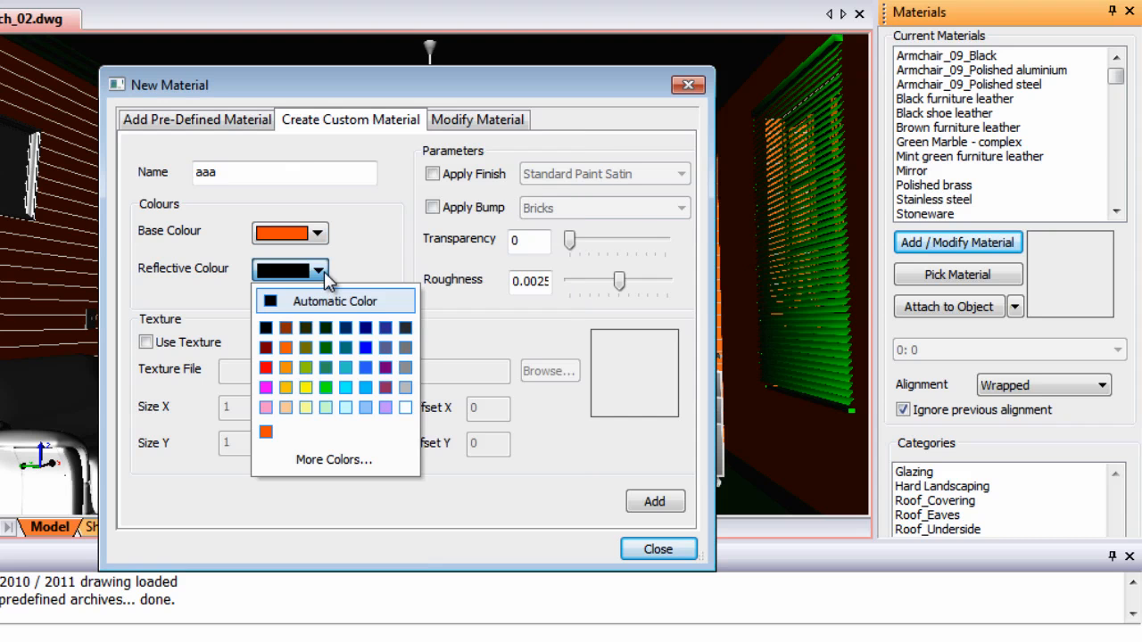
click(307, 387)
click(457, 176)
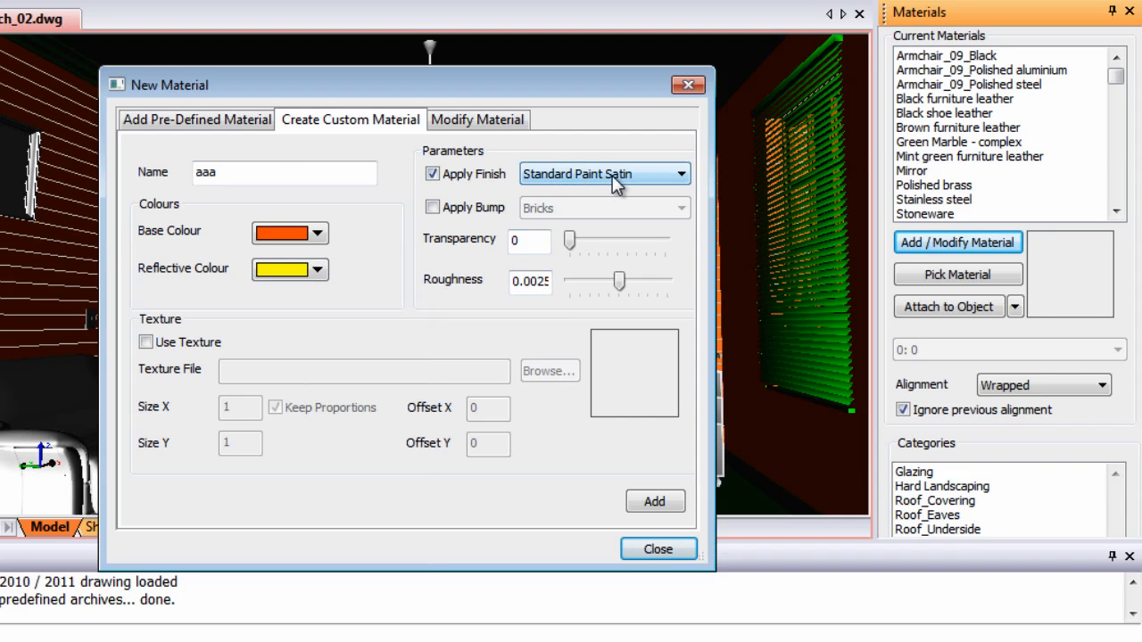
click(655, 502)
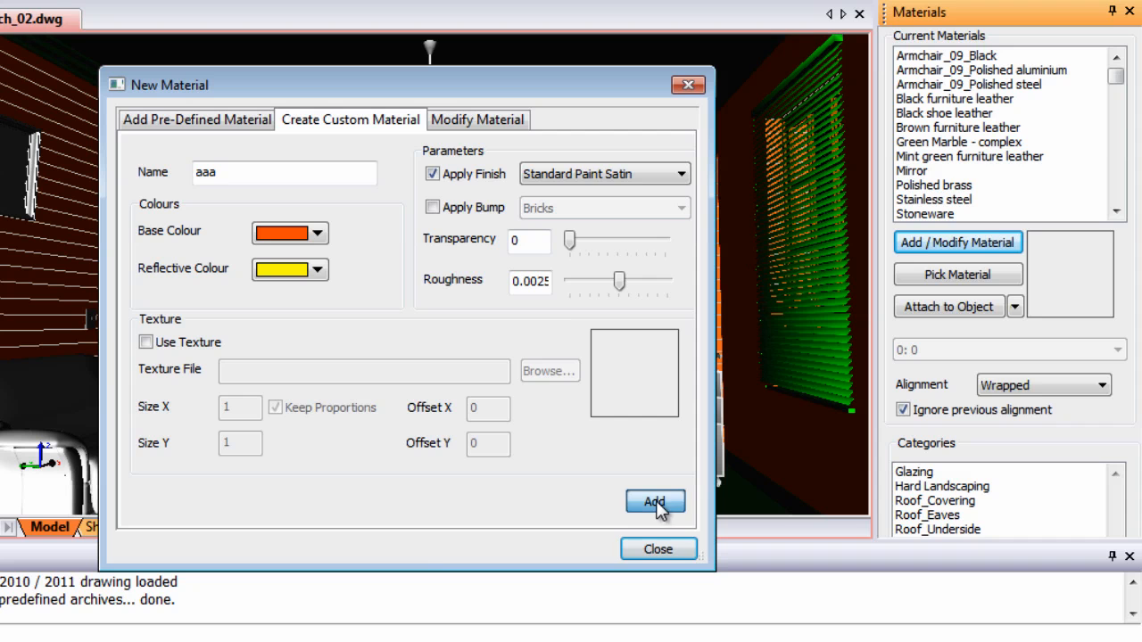
click(656, 550)
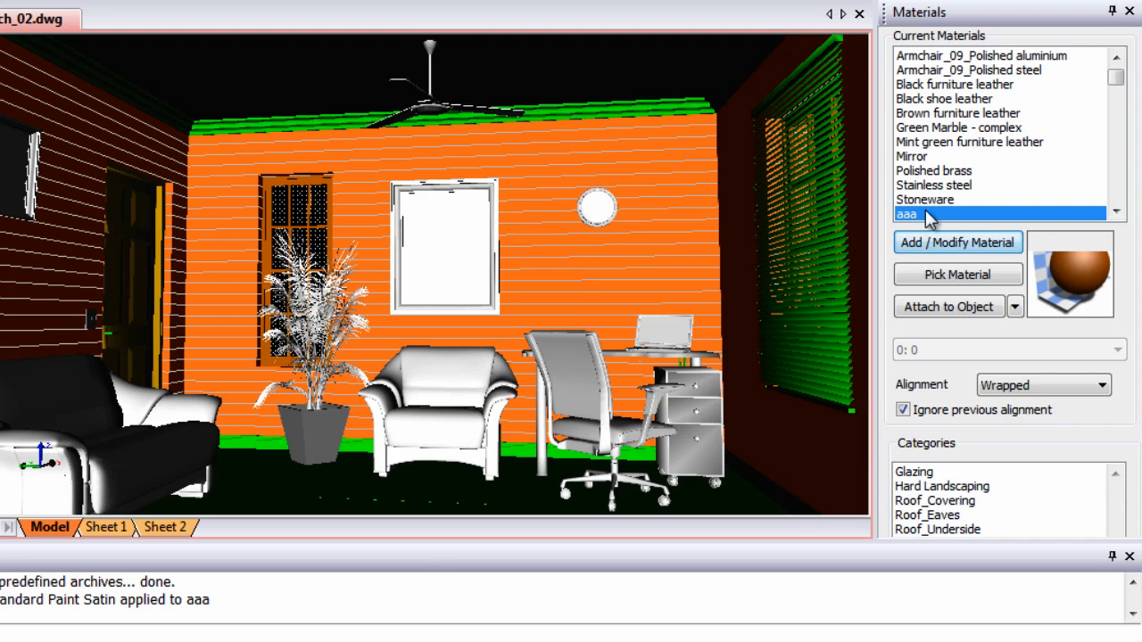
Attach material aaa to the Brick component of the orange back wall, overriding the material on just this object
click(929, 171)
click(923, 188)
click(923, 199)
click(924, 214)
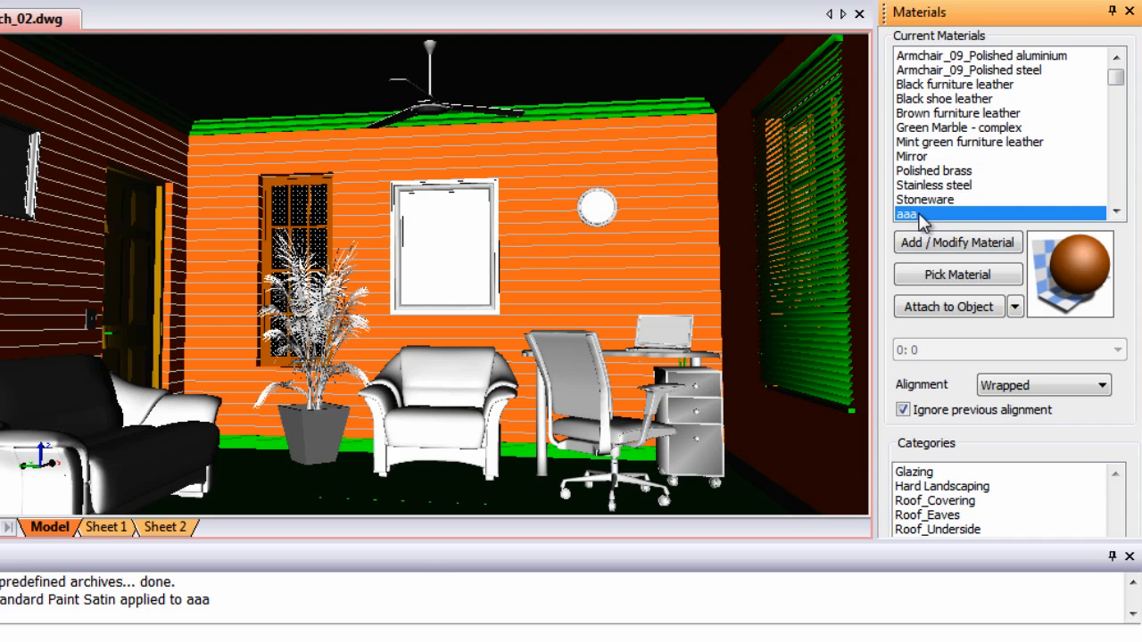
click(947, 307)
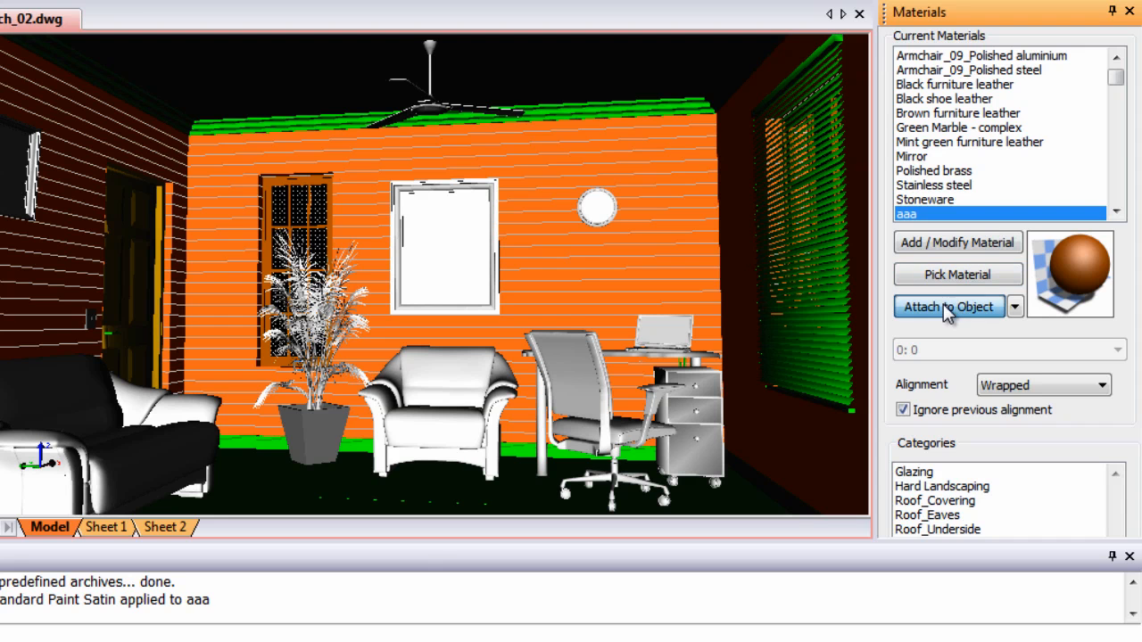
click(532, 248)
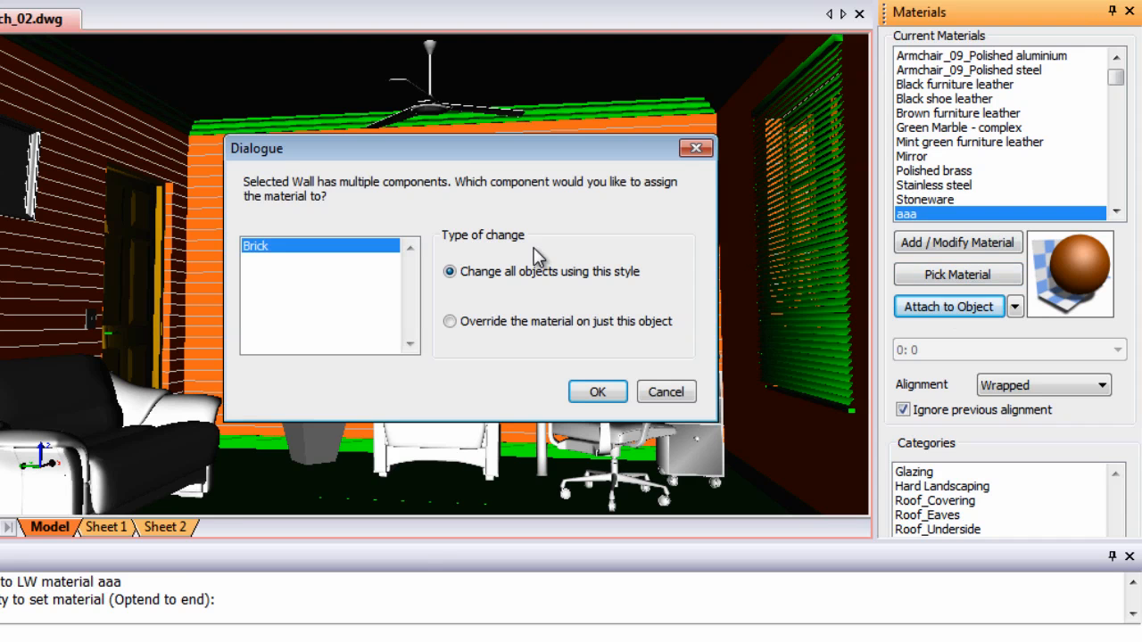
drag(479, 148, 481, 131)
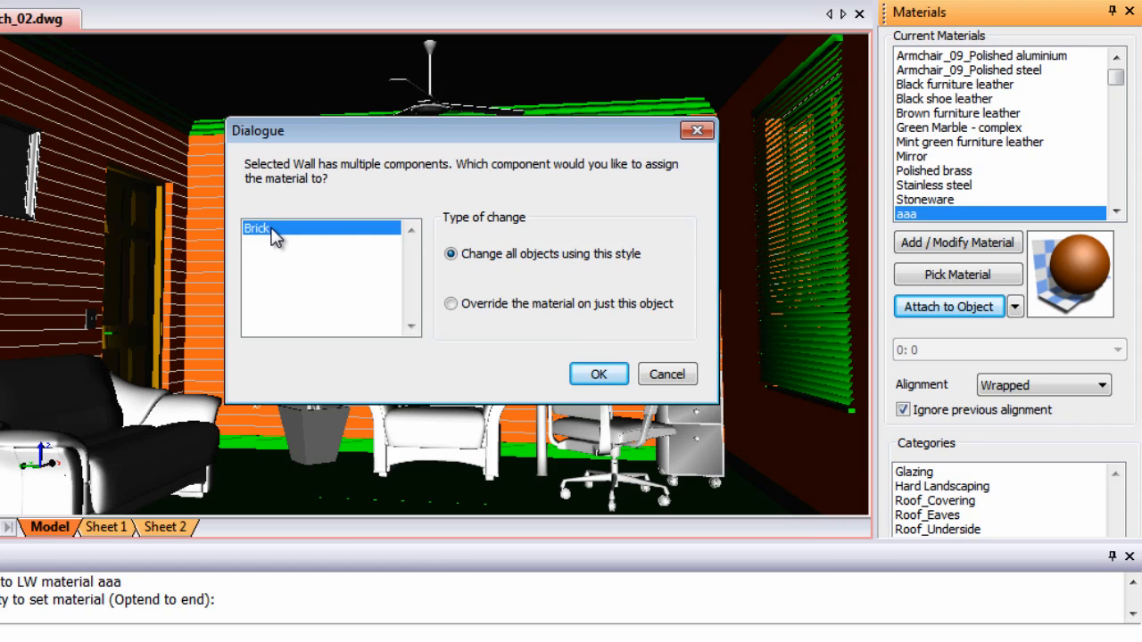
click(474, 259)
click(468, 306)
click(599, 374)
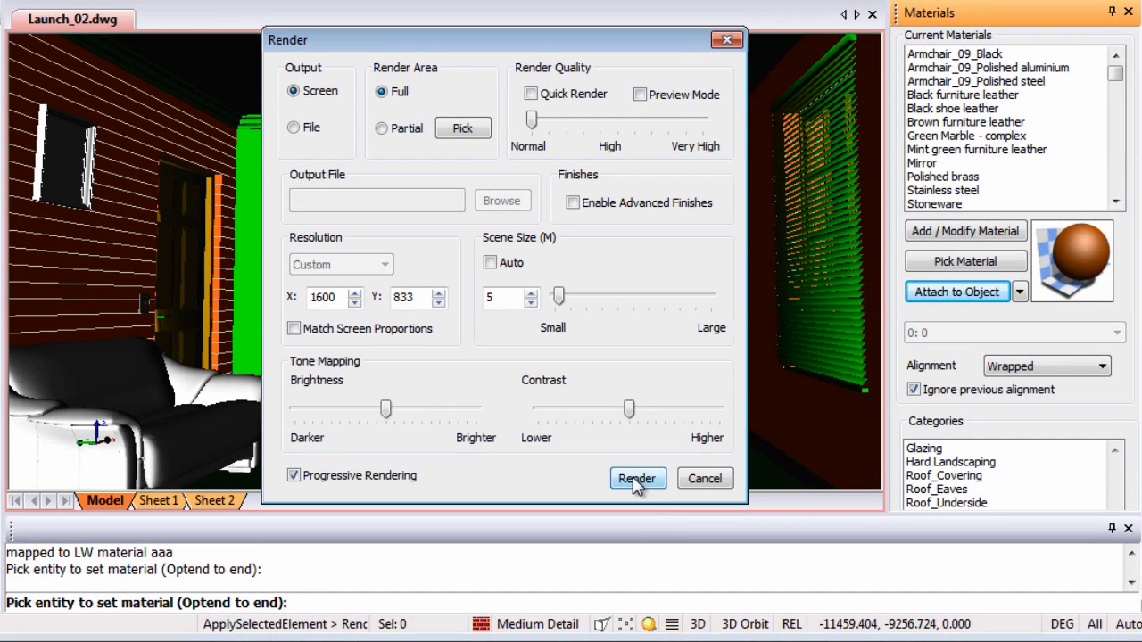
Render the full scene to the screen at 1600 x 833, without saving the image, and close the render
click(636, 482)
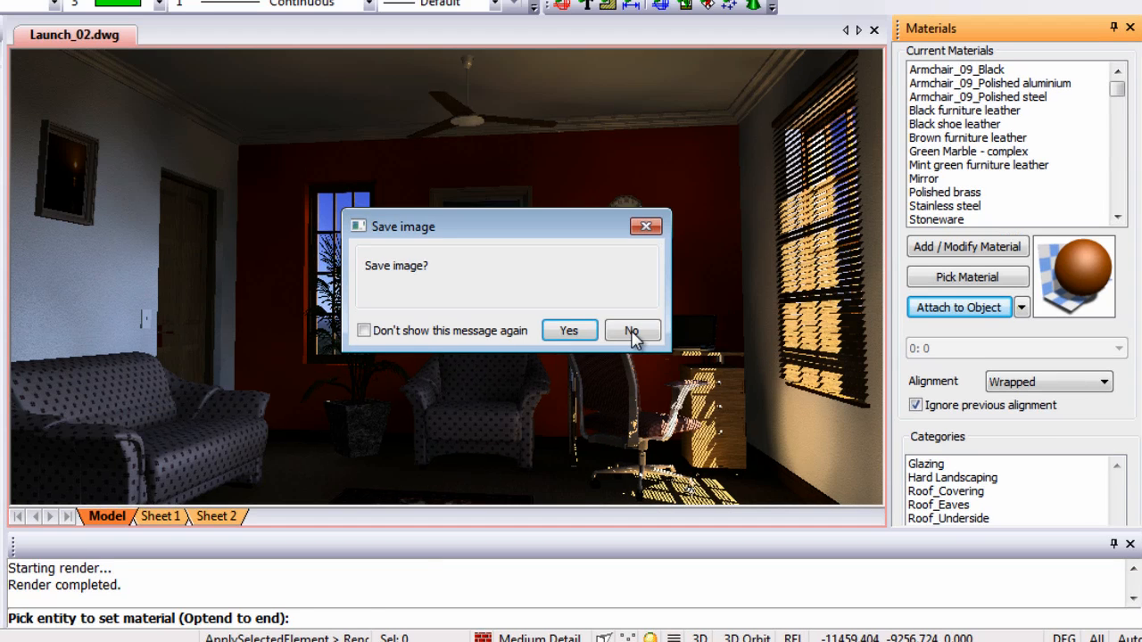
click(632, 331)
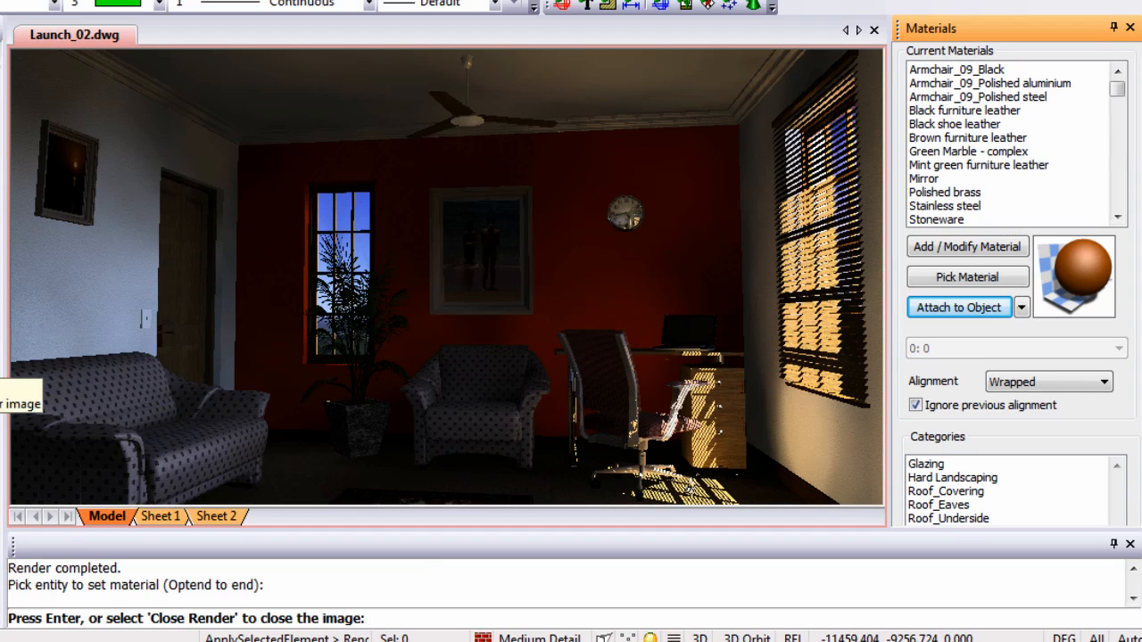
click(1, 362)
Raise the render brightness to about three quarters and contrast to about two thirds, and render the room again without saving the image
click(2, 341)
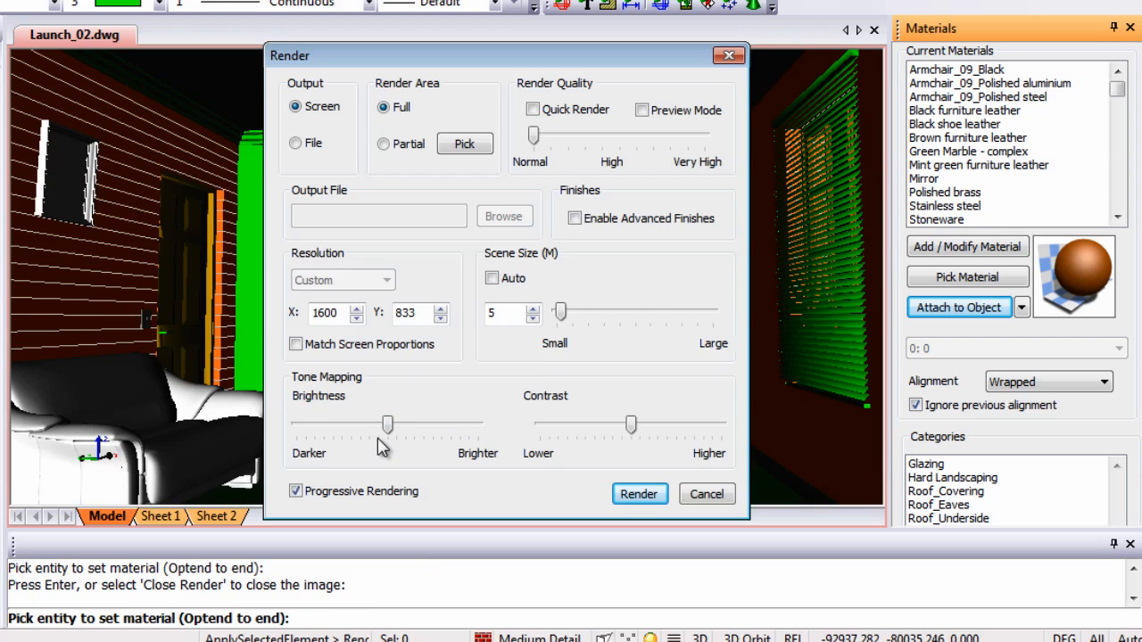
drag(388, 428, 442, 446)
drag(633, 428, 664, 437)
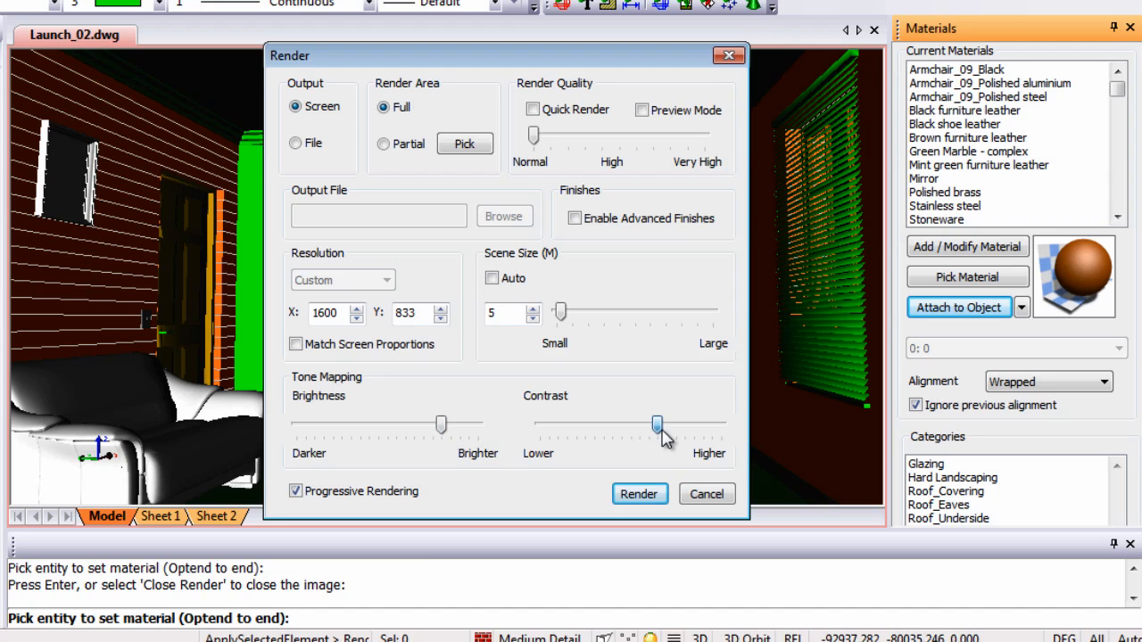
click(639, 496)
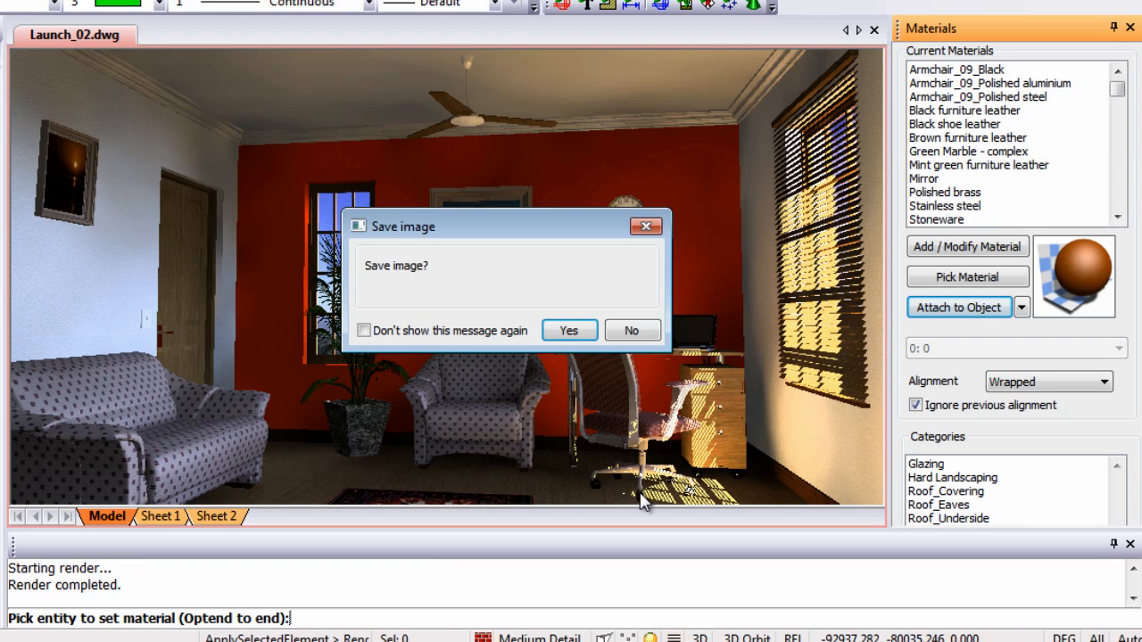
click(636, 334)
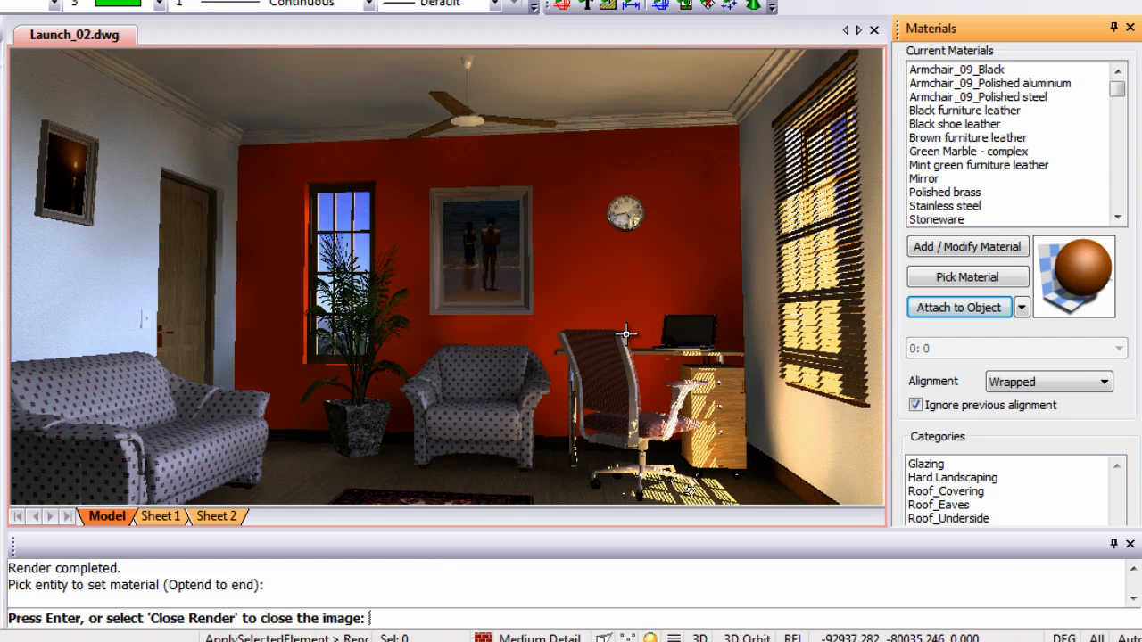